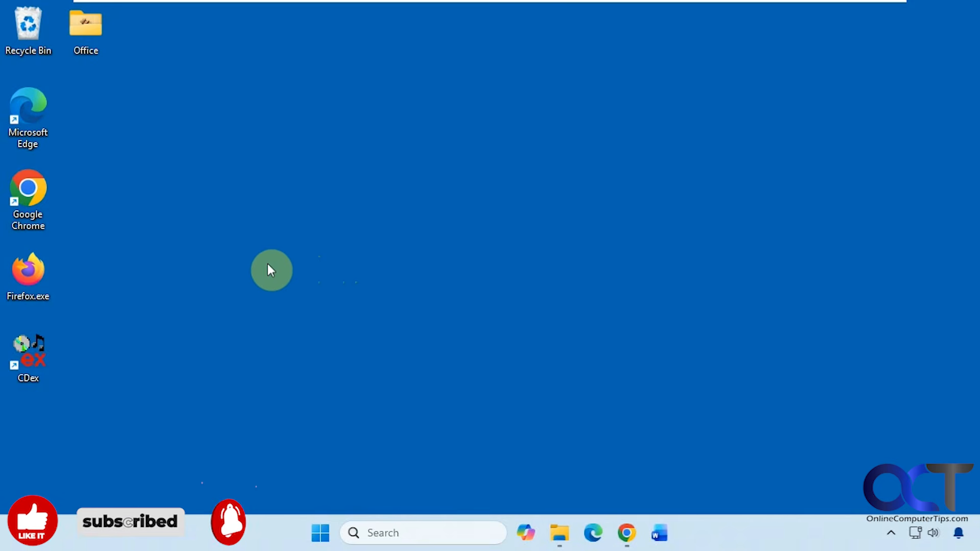
Step: Open CDex and move its window higher on the desktop so the full track list fits above the taskbar
{"action": "double_click", "coordinate": [21, 354]}
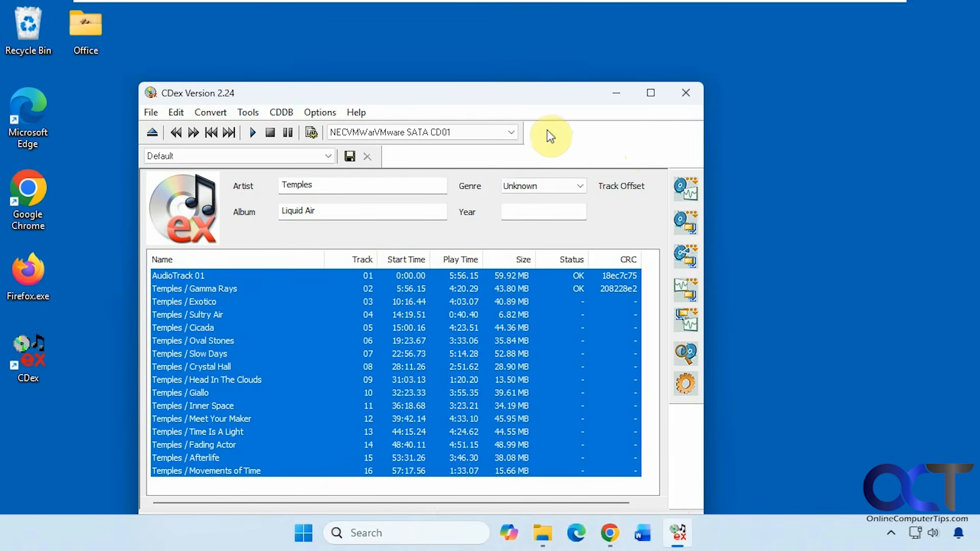
{"action": "left_click_drag", "start_coordinate": [532, 95], "coordinate": [549, 46]}
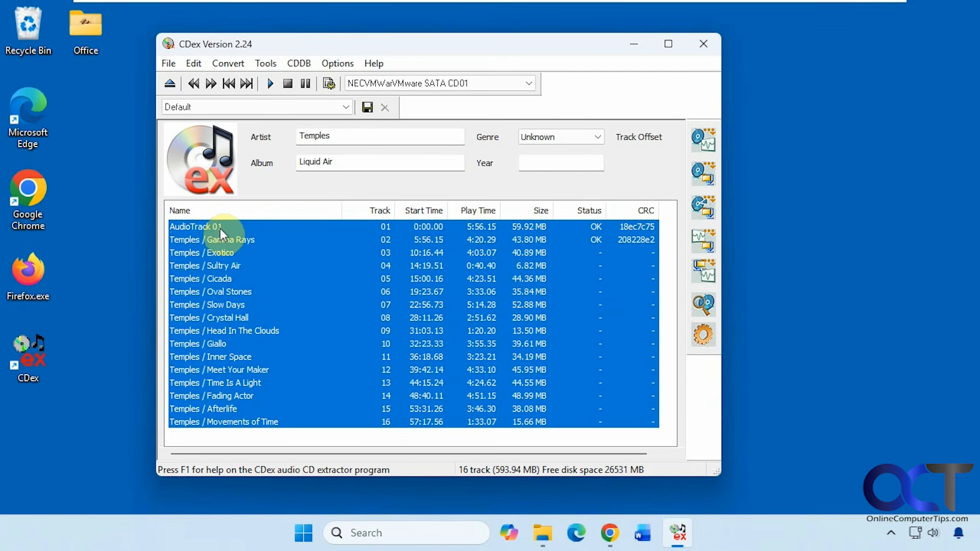
Step: Set the album title to Exotico, the year to 2023 and the genre to Alternative
{"action": "left_click", "coordinate": [339, 159]}
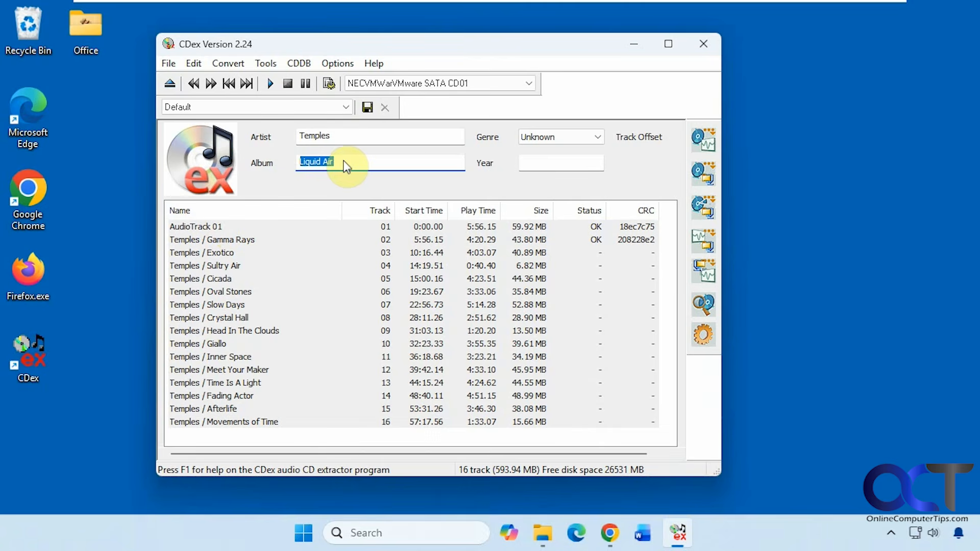
{"action": "type", "text": "Exotico"}
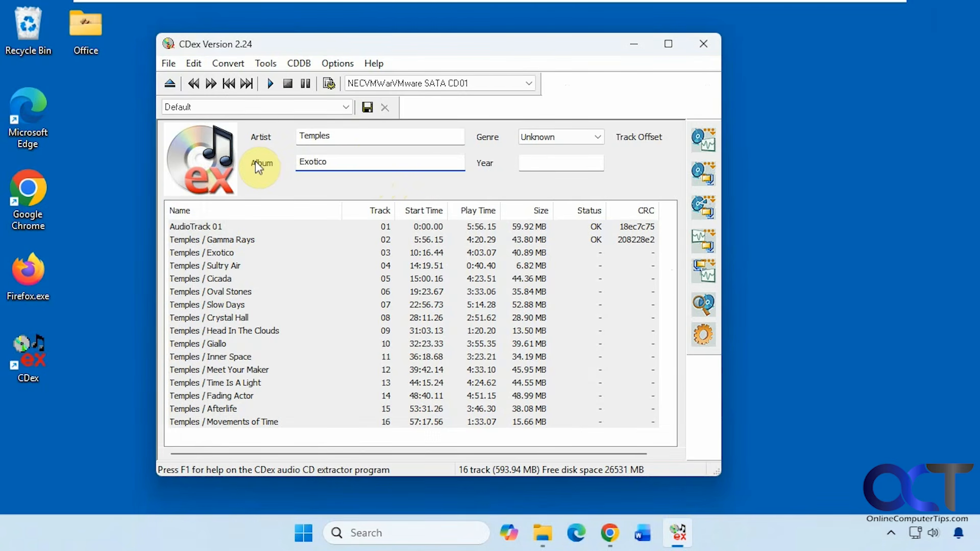
{"action": "key", "text": "Tab"}
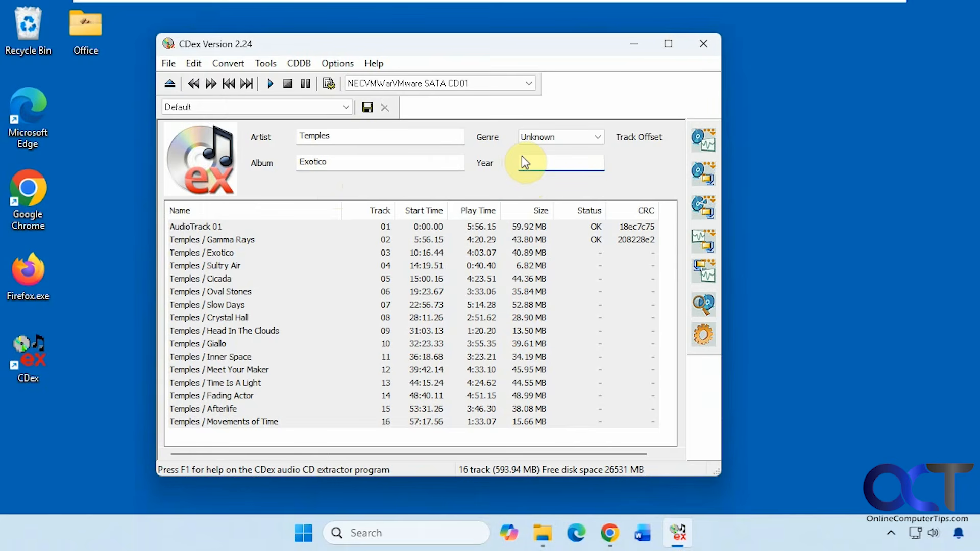
{"action": "type", "text": "2023"}
{"action": "left_click", "coordinate": [598, 137]}
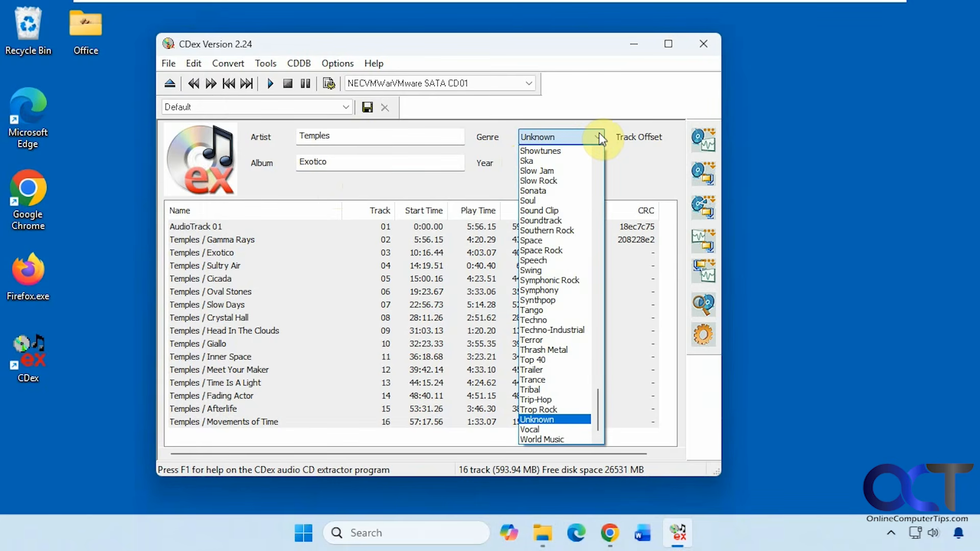
{"action": "left_click_drag", "start_coordinate": [597, 427], "coordinate": [622, 185]}
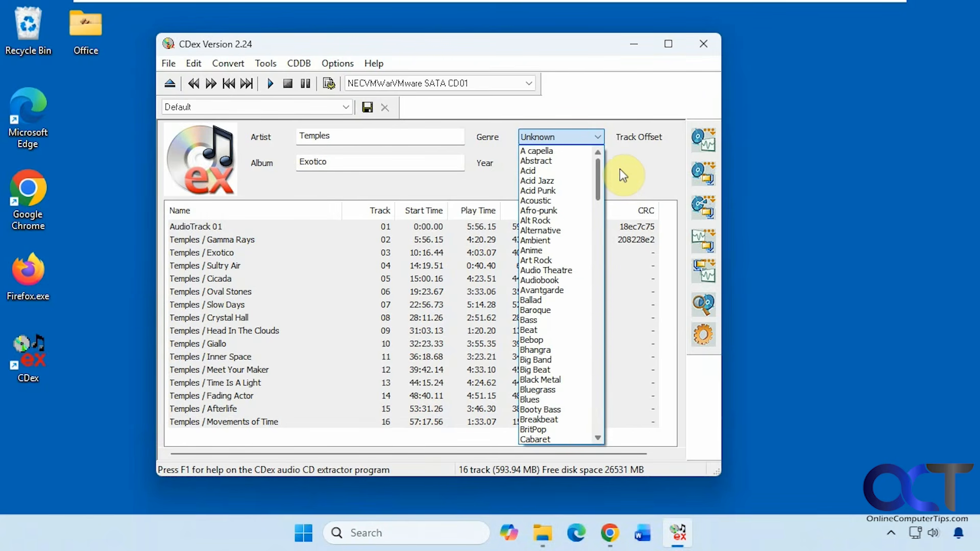
{"action": "left_click", "coordinate": [542, 230]}
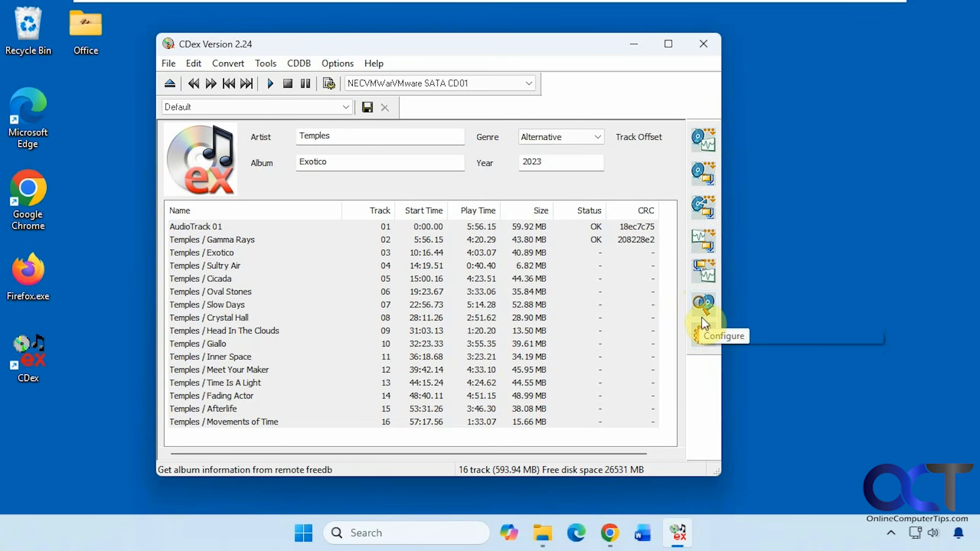
Step: View the system information for the disc and CD drive, and close it
{"action": "left_click", "coordinate": [169, 64]}
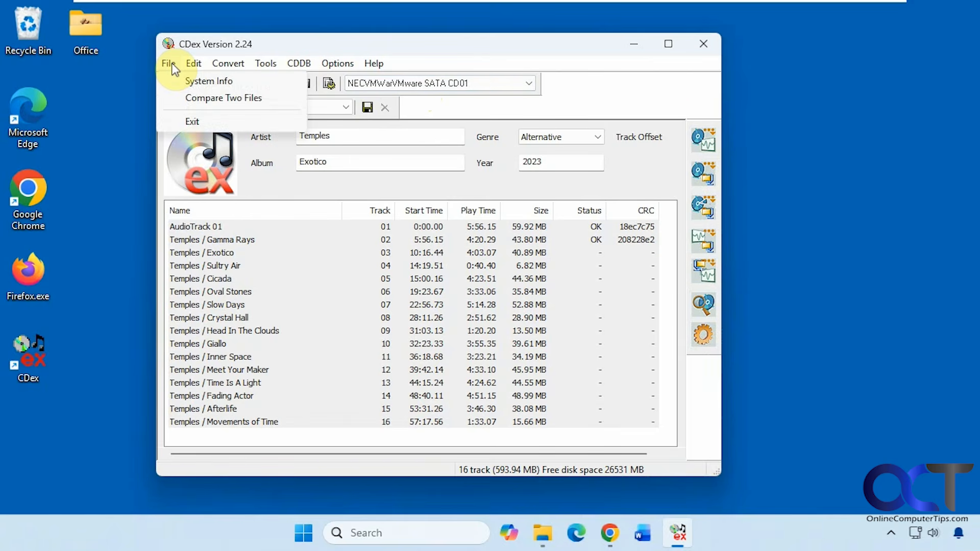
{"action": "left_click", "coordinate": [191, 81]}
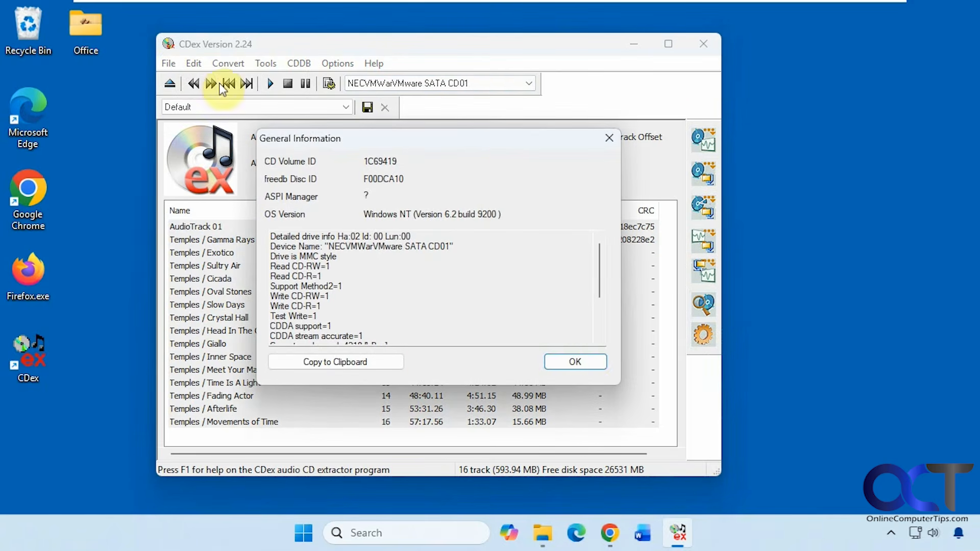
{"action": "left_click", "coordinate": [590, 368]}
Step: Try to retrieve the album information from the remote freedb database and from MusicBrainz
{"action": "left_click", "coordinate": [168, 64]}
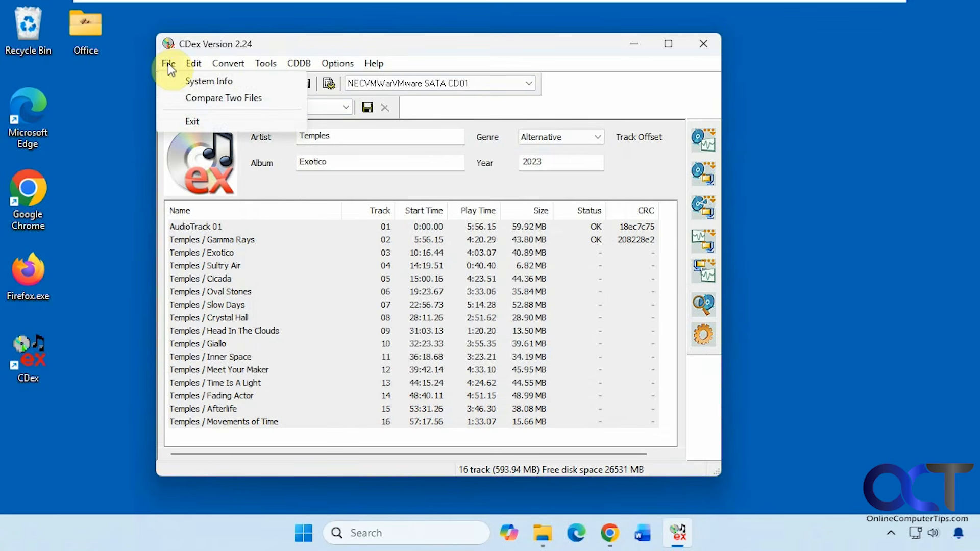
{"action": "mouse_move", "coordinate": [190, 65]}
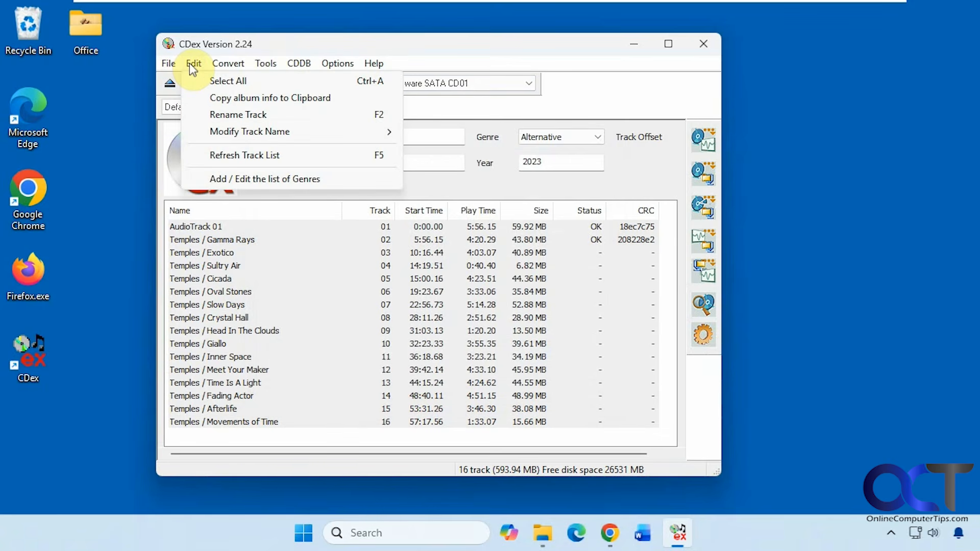
{"action": "mouse_move", "coordinate": [228, 65]}
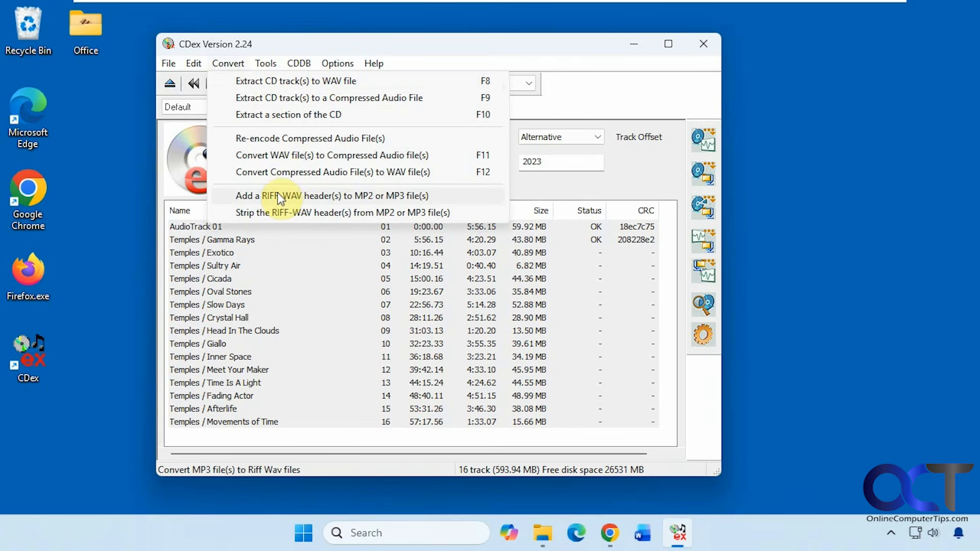
{"action": "mouse_move", "coordinate": [272, 67]}
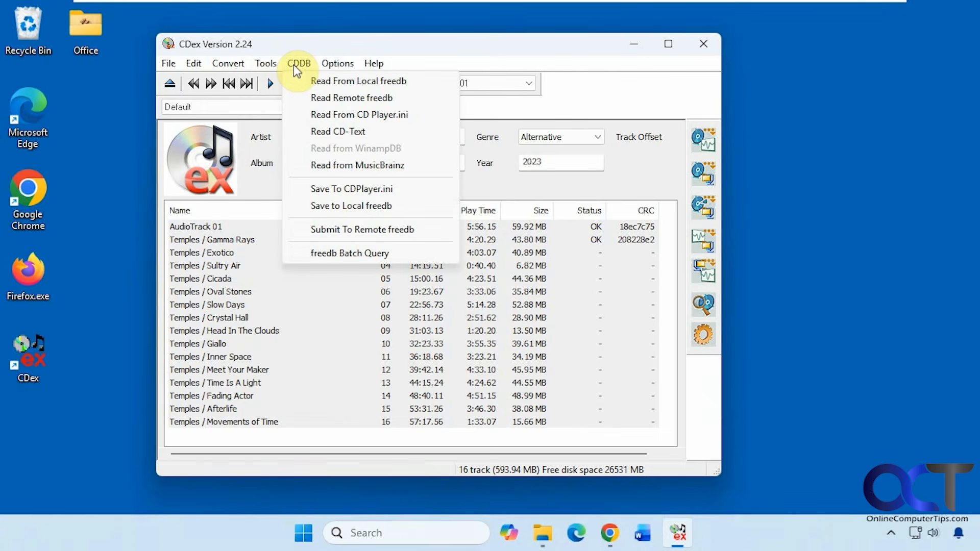
{"action": "left_click", "coordinate": [360, 100]}
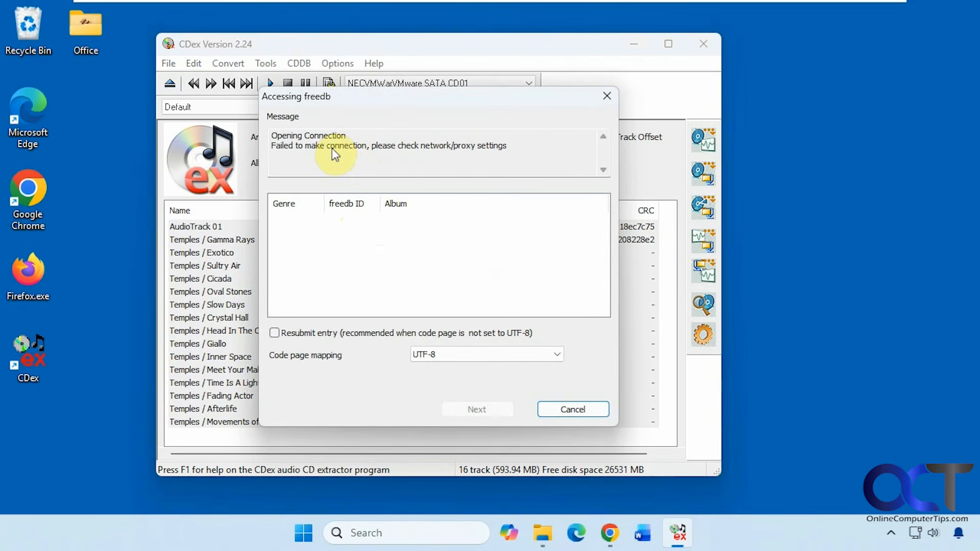
{"action": "left_click", "coordinate": [561, 409]}
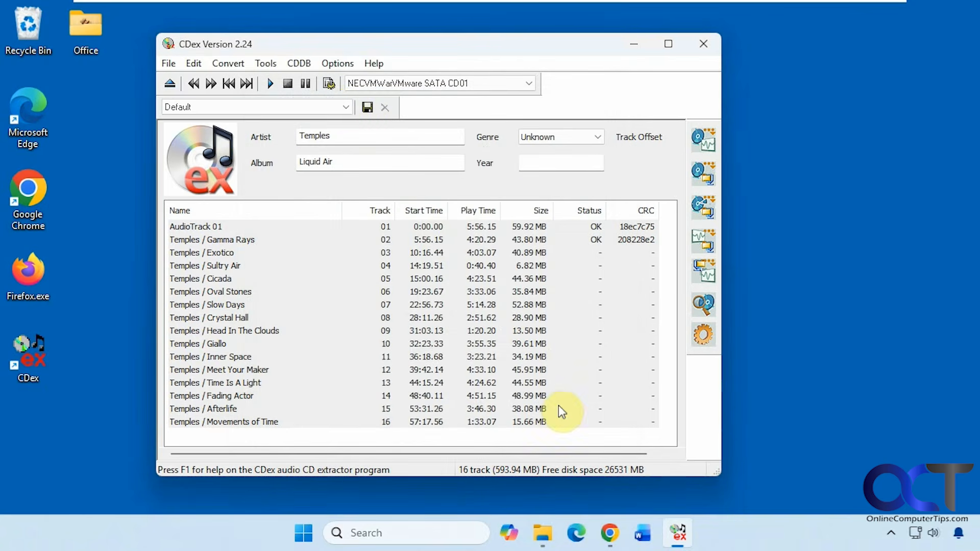
{"action": "left_click", "coordinate": [298, 64]}
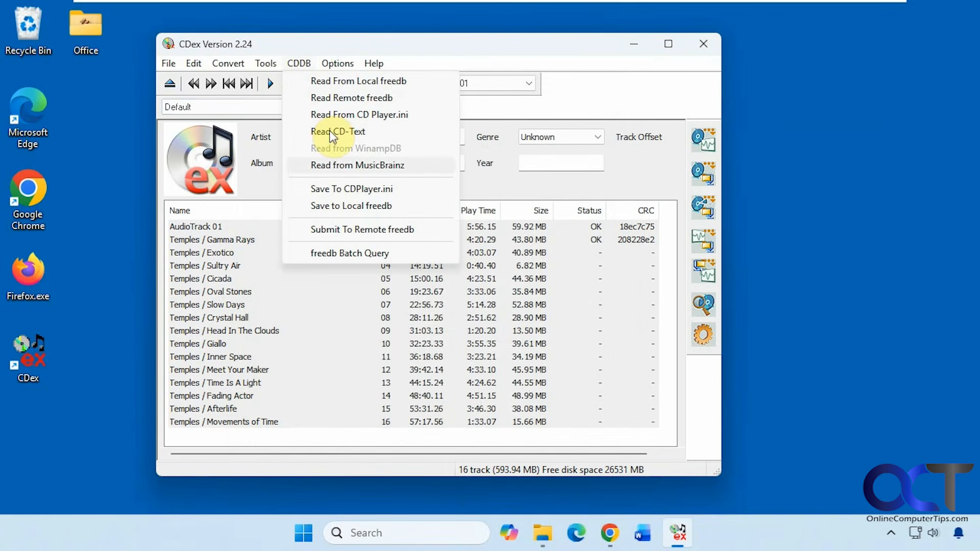
{"action": "left_click", "coordinate": [345, 165]}
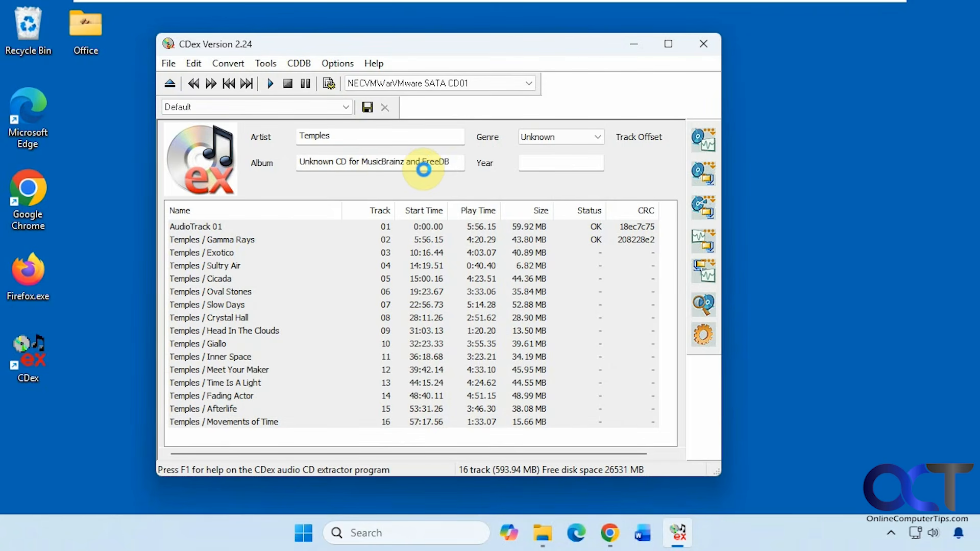
Step: Replace the album title with Exotico
{"action": "left_click_drag", "start_coordinate": [460, 168], "coordinate": [297, 165]}
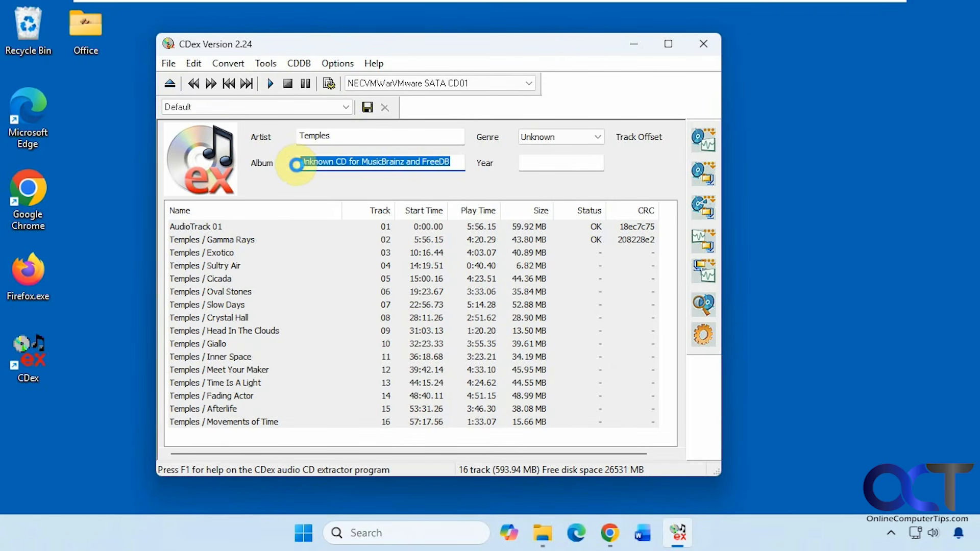
{"action": "type", "text": "Ex"}
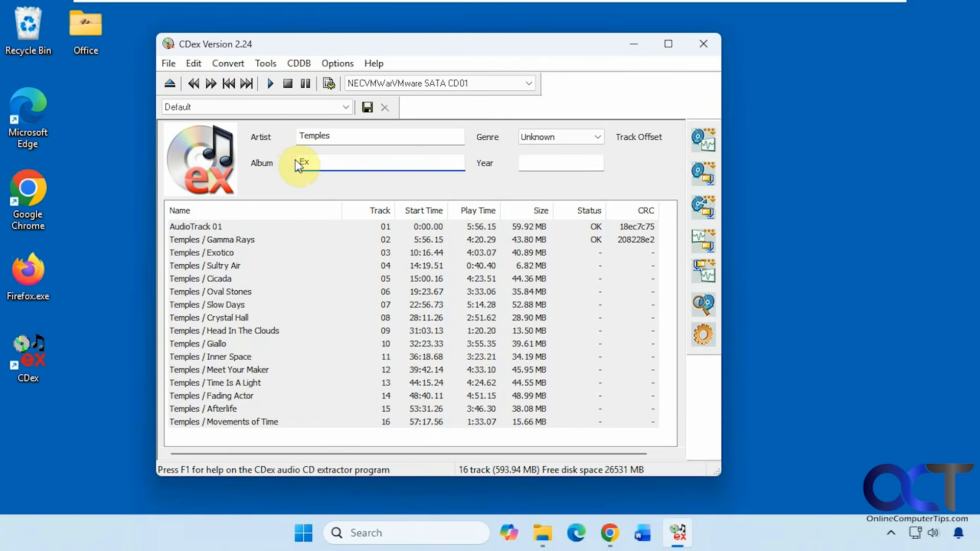
{"action": "type", "text": "otico"}
Step: Open the program settings and review the generic options, the output directories and filename formats, and the CD drive settings
{"action": "left_click", "coordinate": [299, 64]}
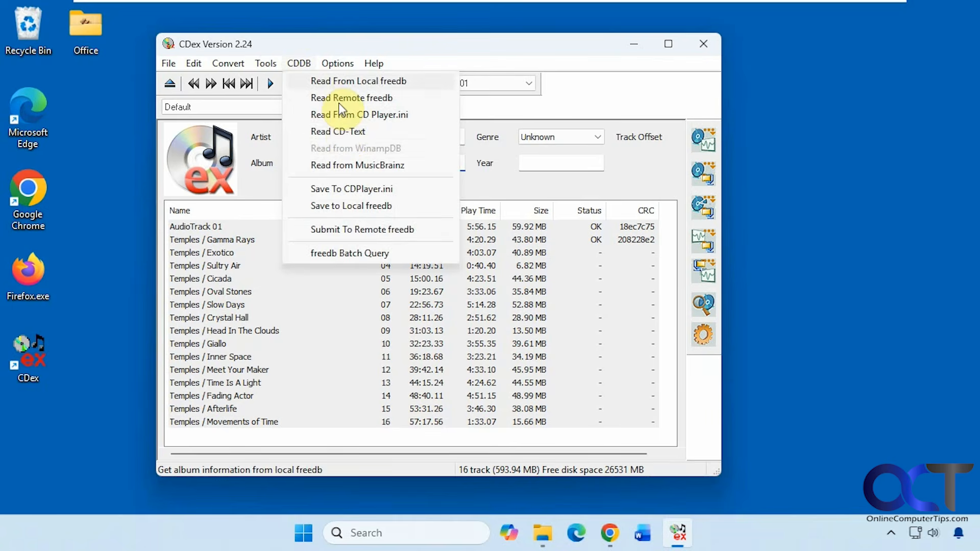
{"action": "mouse_move", "coordinate": [341, 65]}
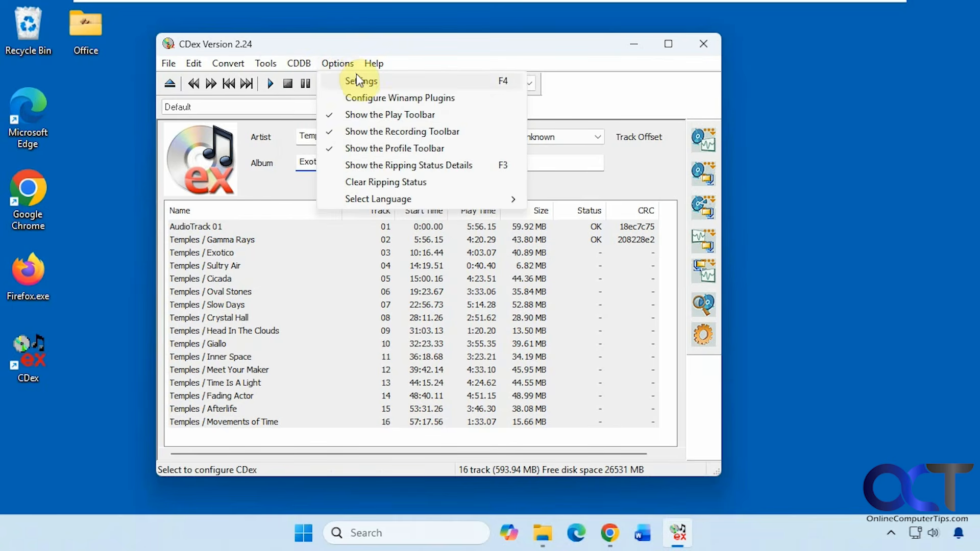
{"action": "left_click", "coordinate": [357, 81]}
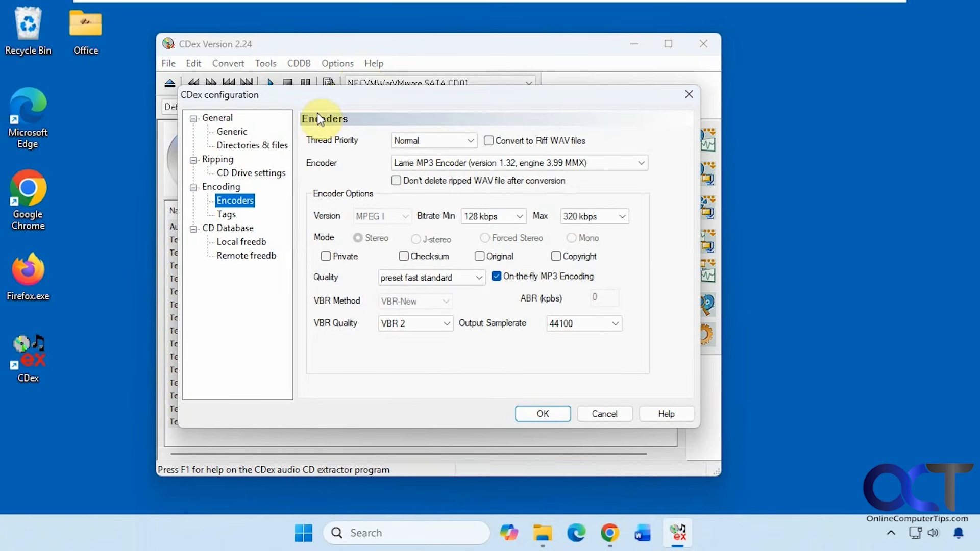
{"action": "left_click", "coordinate": [238, 135]}
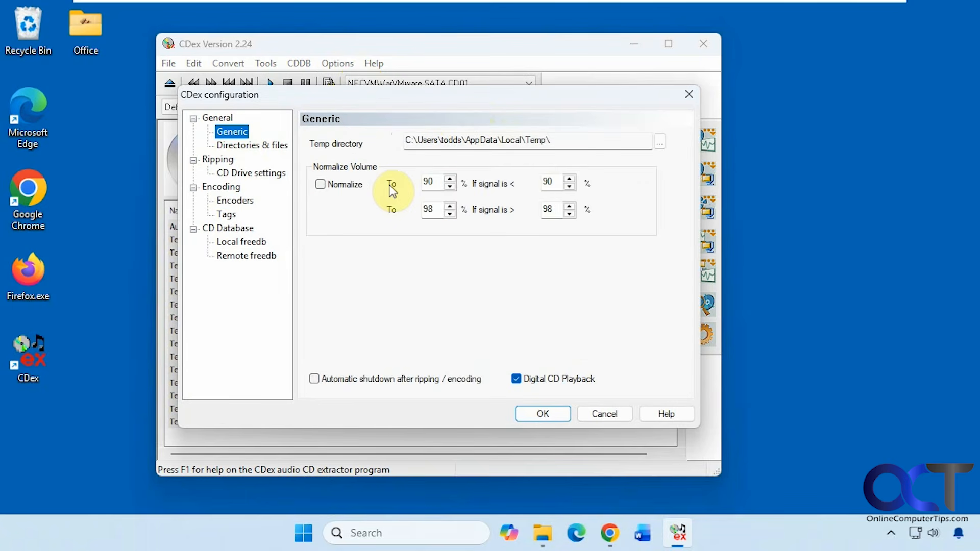
{"action": "left_click", "coordinate": [255, 148]}
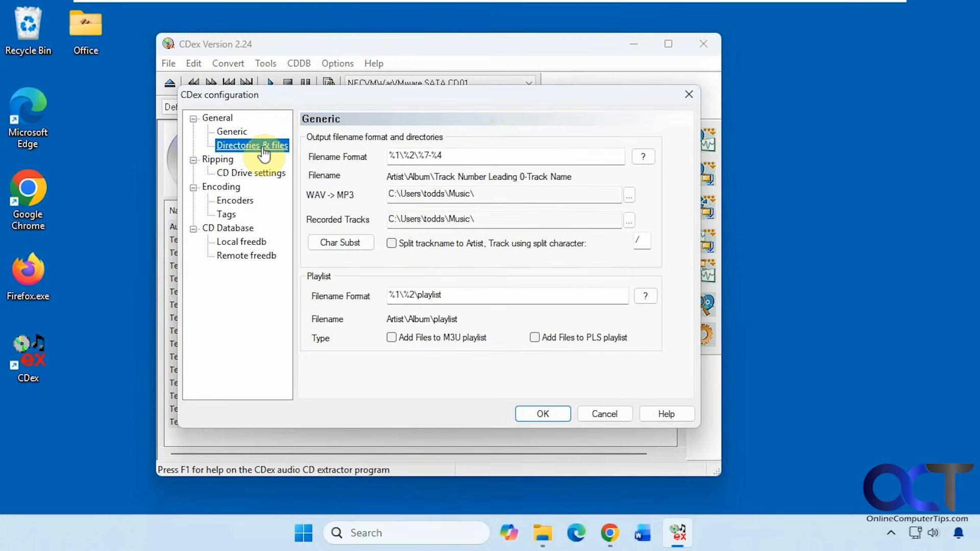
{"action": "mouse_move", "coordinate": [413, 152]}
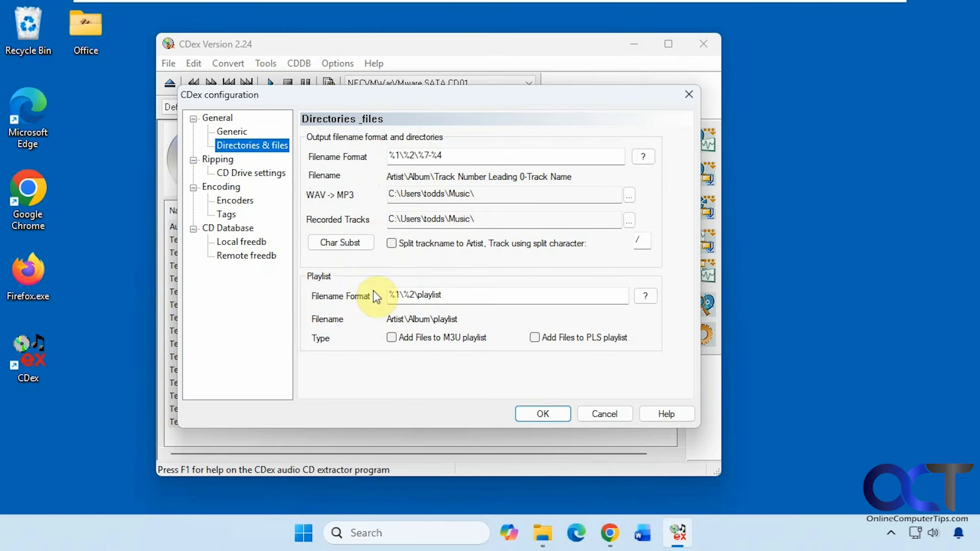
{"action": "mouse_move", "coordinate": [414, 299]}
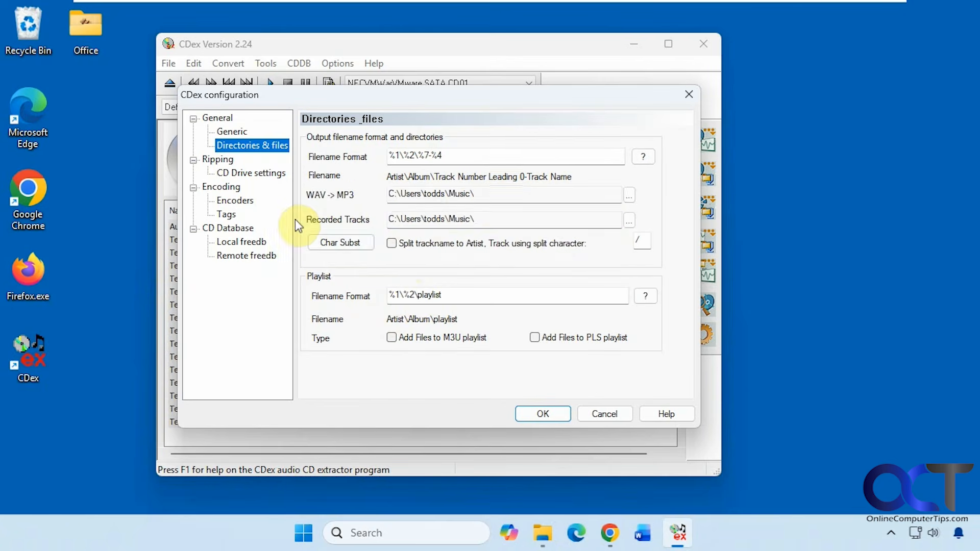
{"action": "left_click", "coordinate": [256, 177]}
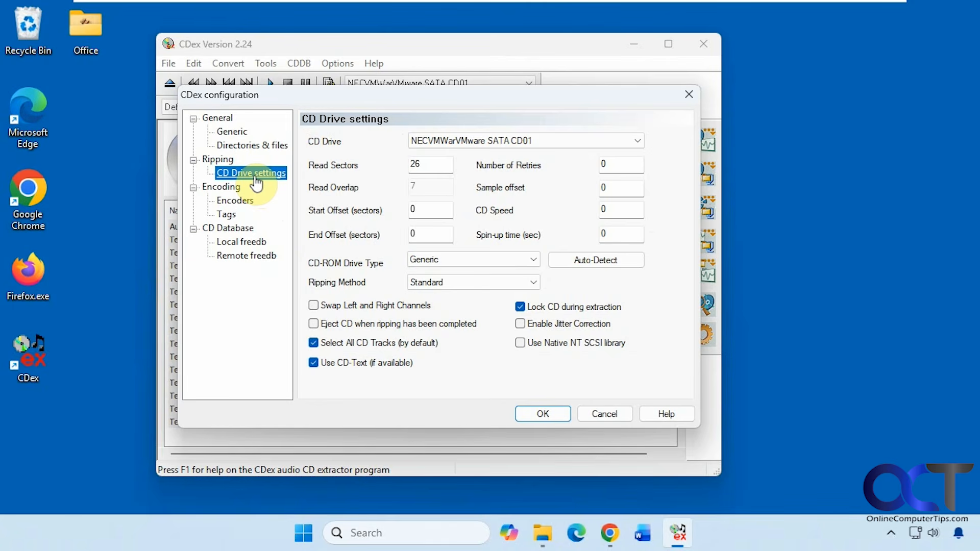
Step: Examine the encoding settings, covering the available encoders, the minimum and maximum bitrate choices, and the tag options
{"action": "left_click", "coordinate": [248, 202]}
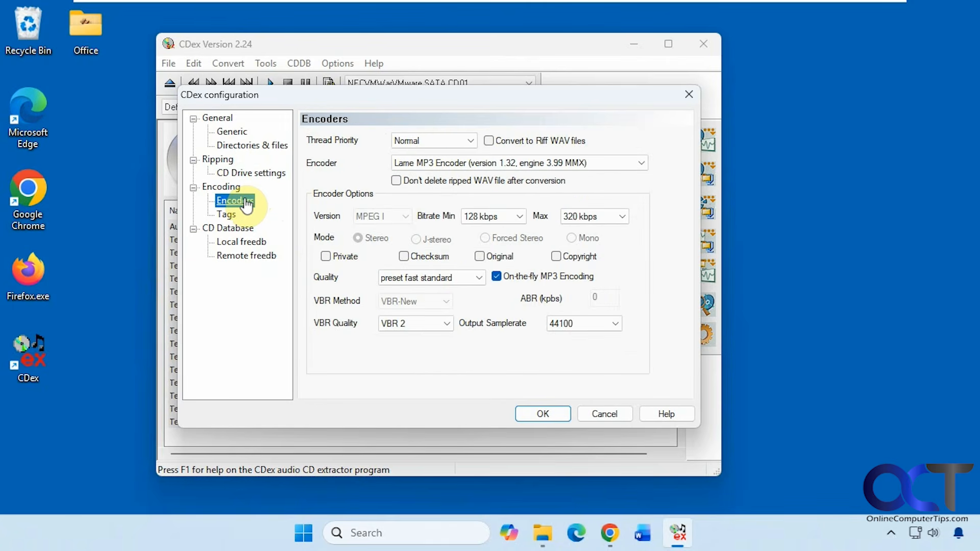
{"action": "left_click", "coordinate": [447, 166]}
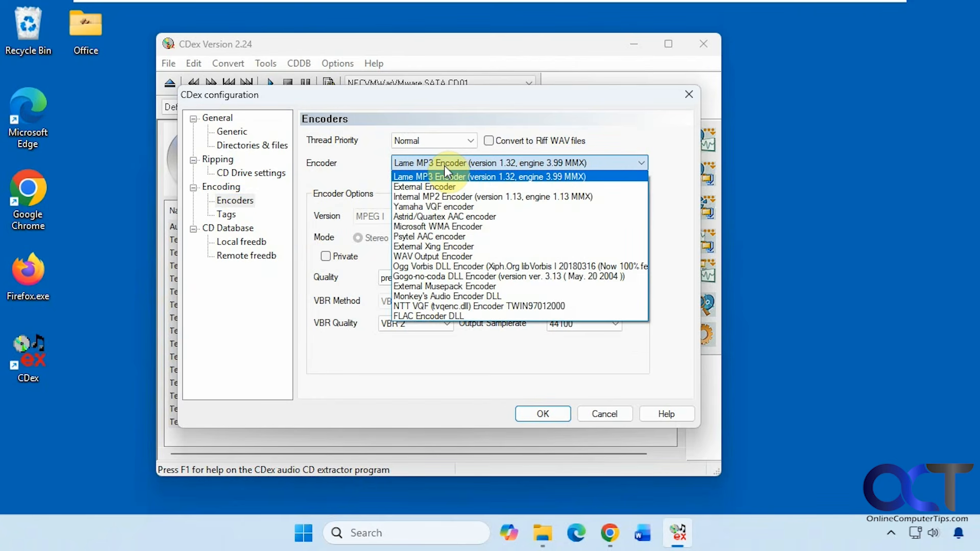
{"action": "left_click", "coordinate": [444, 166]}
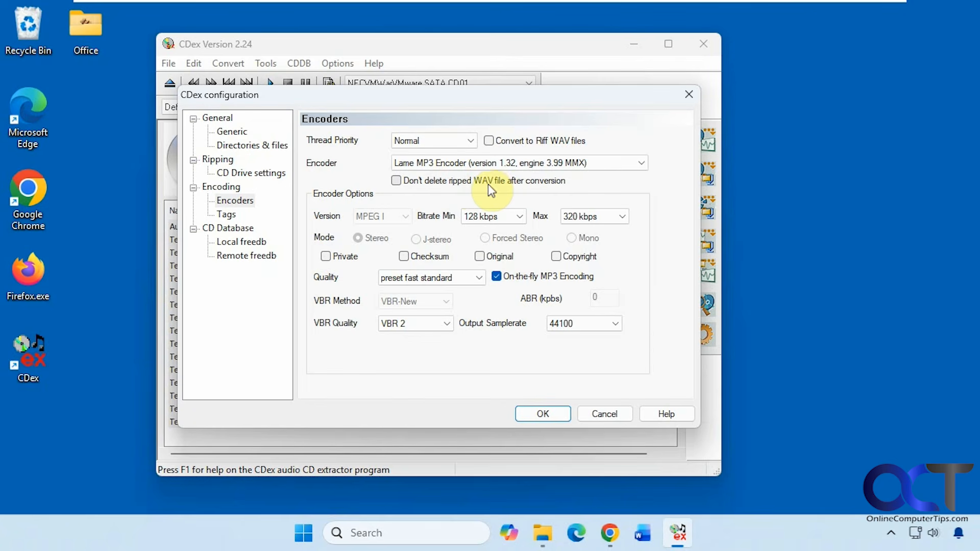
{"action": "left_click", "coordinate": [519, 218]}
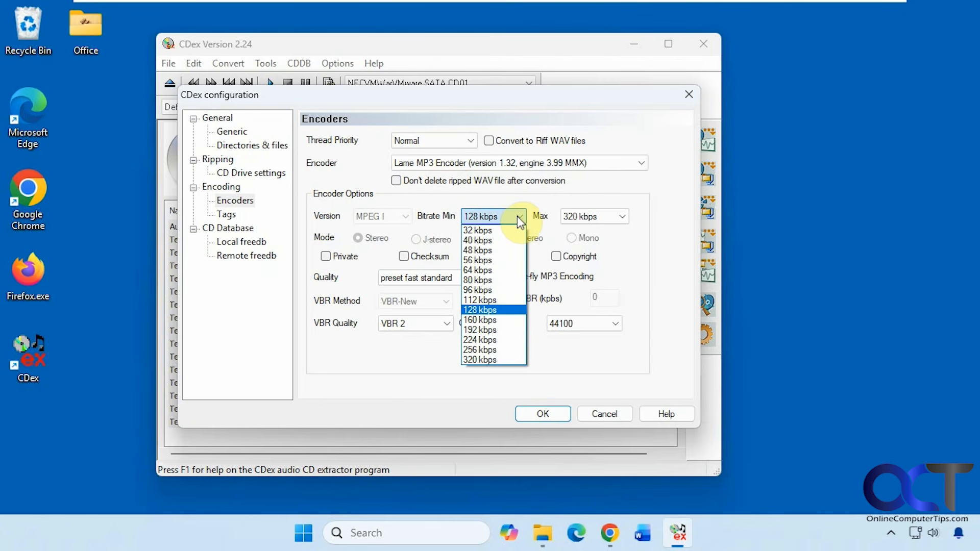
{"action": "left_click", "coordinate": [517, 216]}
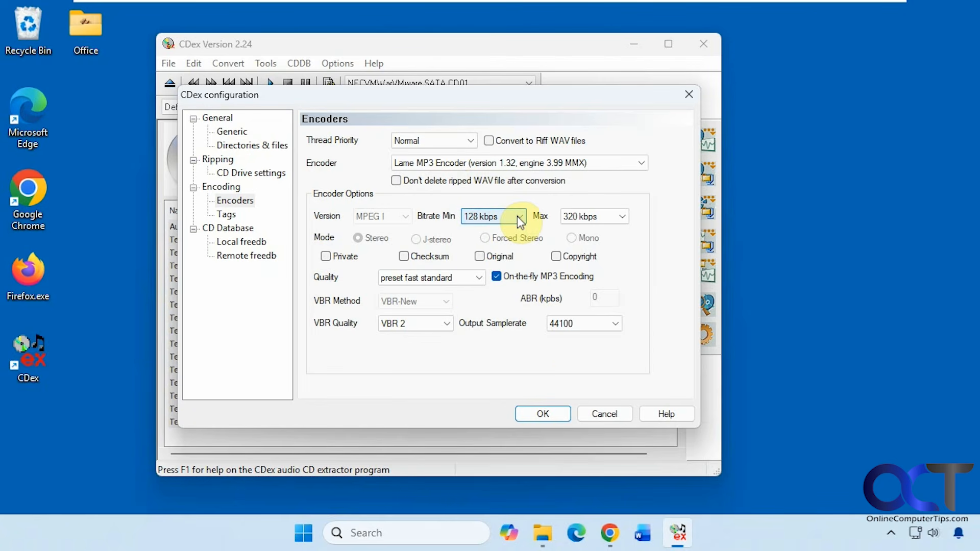
{"action": "left_click", "coordinate": [622, 218]}
{"action": "left_click", "coordinate": [622, 218]}
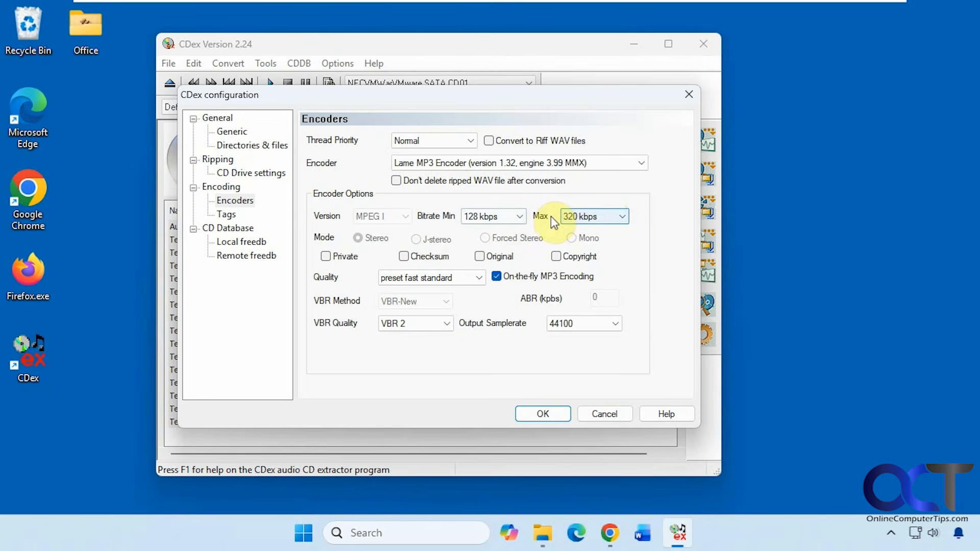
{"action": "left_click", "coordinate": [220, 218]}
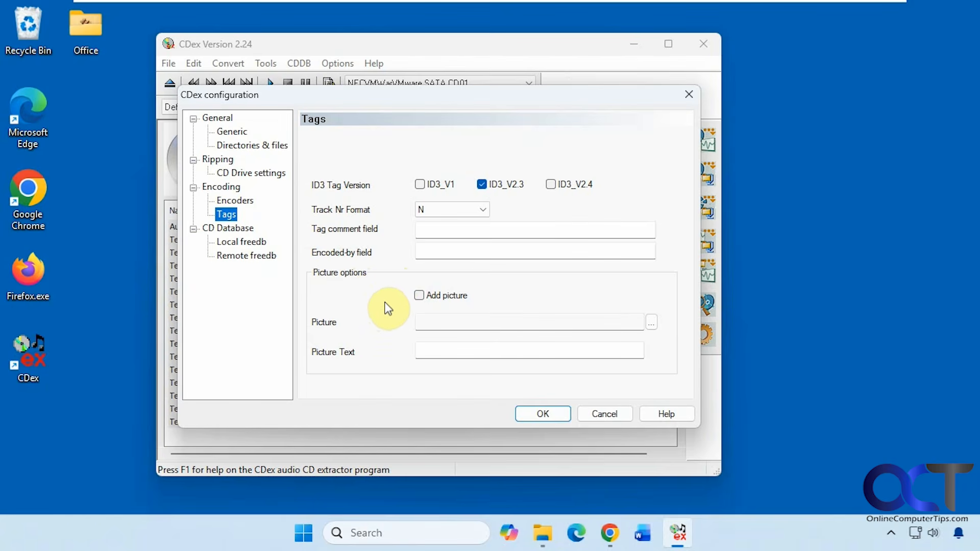
Step: Review the local and remote freedb settings, including the available remote servers, and leave the configuration without saving changes
{"action": "left_click", "coordinate": [251, 244]}
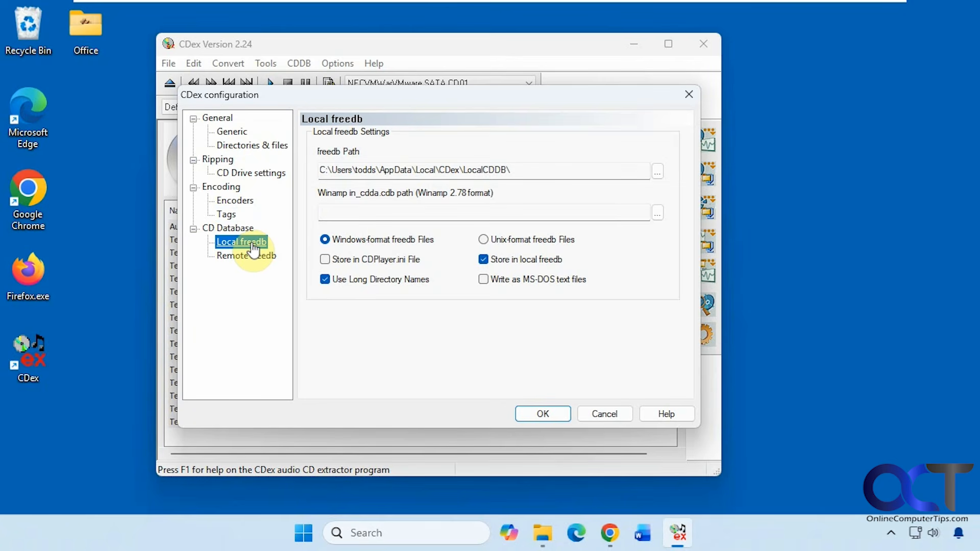
{"action": "left_click", "coordinate": [254, 261]}
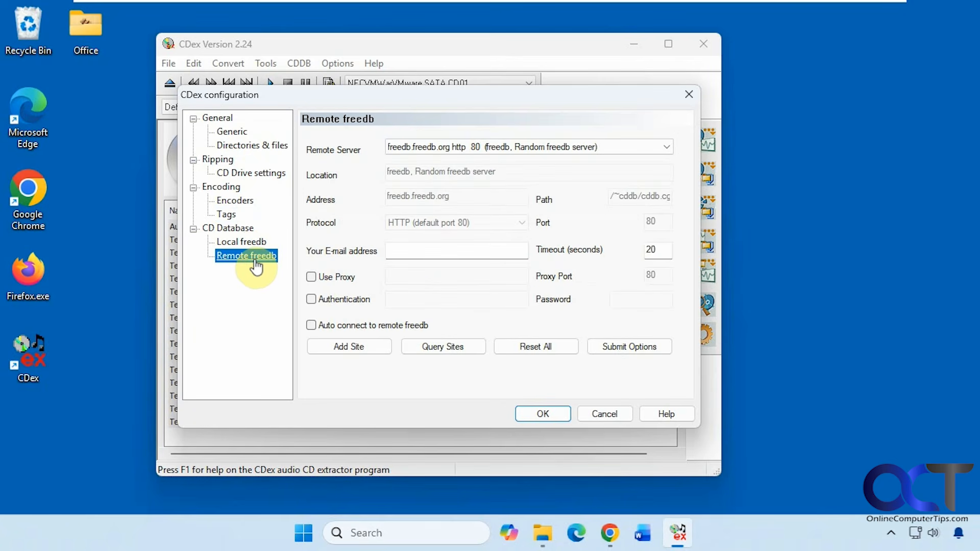
{"action": "left_click", "coordinate": [665, 147]}
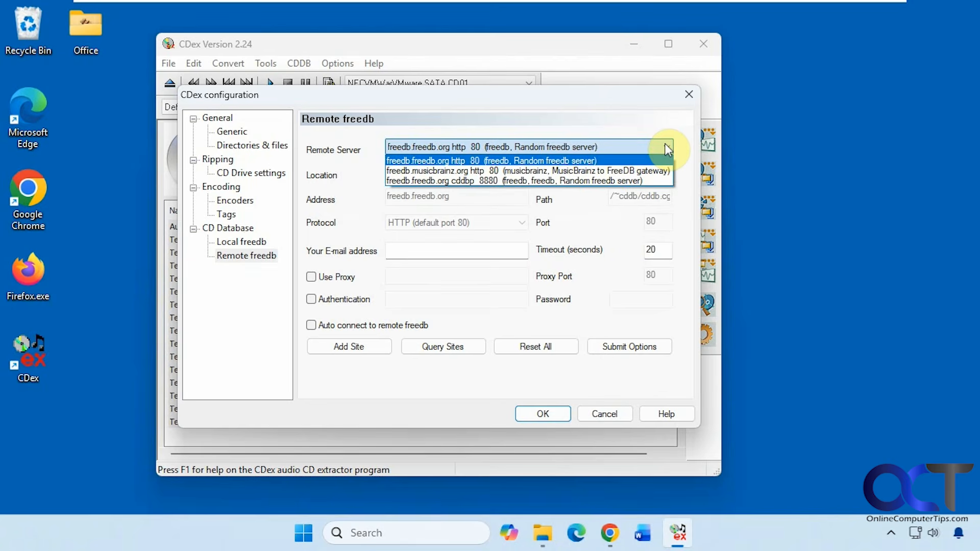
{"action": "left_click", "coordinate": [665, 145]}
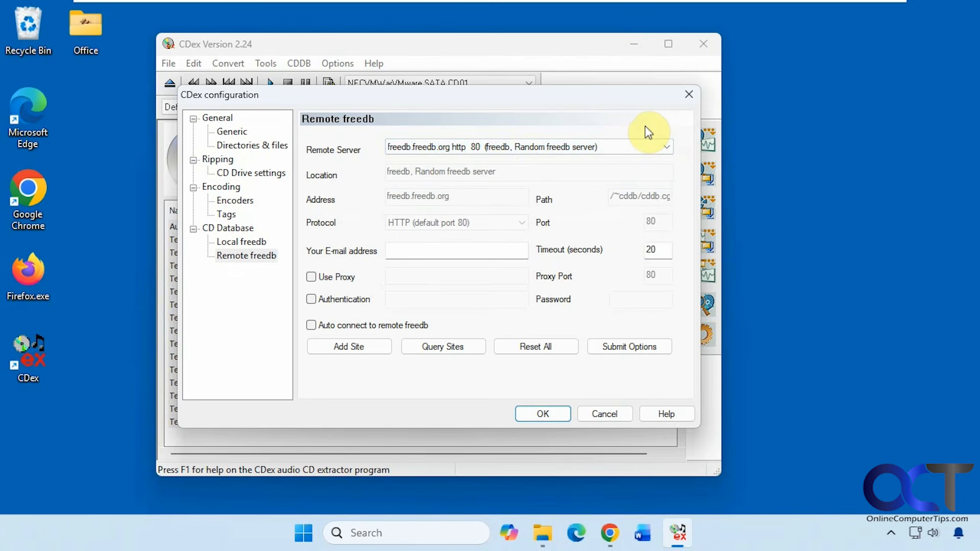
{"action": "left_click", "coordinate": [608, 412]}
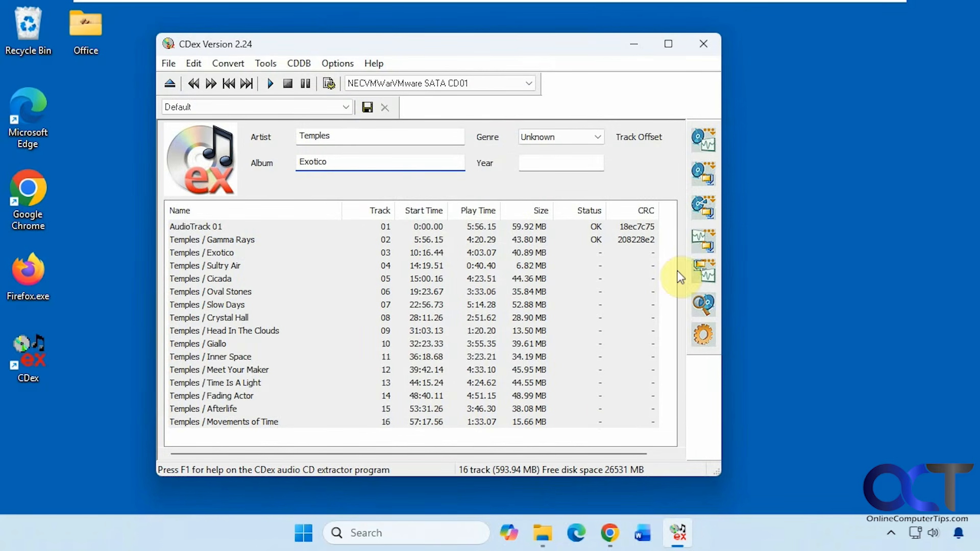
Step: Rip all the tracks of the Exotico CD to MP3 files
{"action": "left_click", "coordinate": [705, 175]}
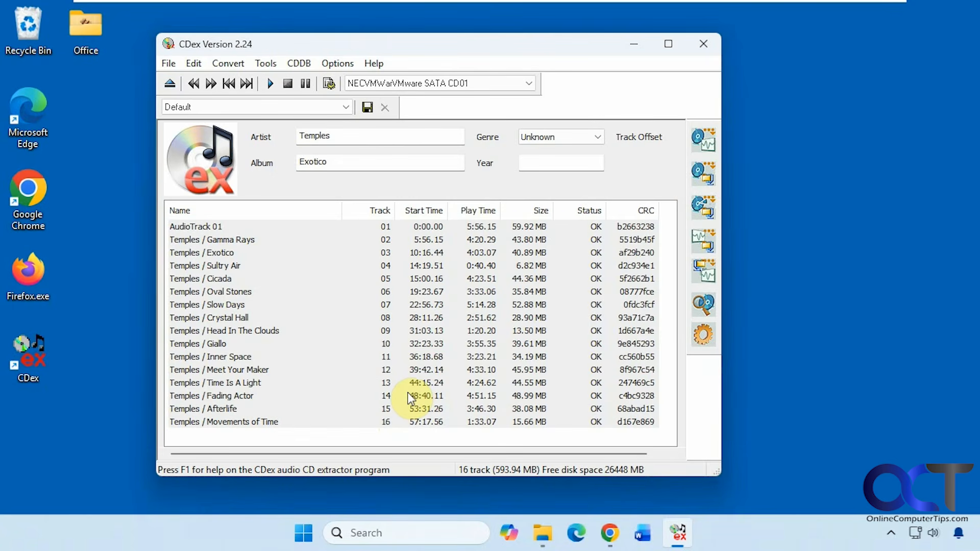
Step: Switch to File Explorer, examine the ripped MP3 files in the Exotico folder inside Music > Temples, and return to CDex
{"action": "left_click", "coordinate": [542, 533]}
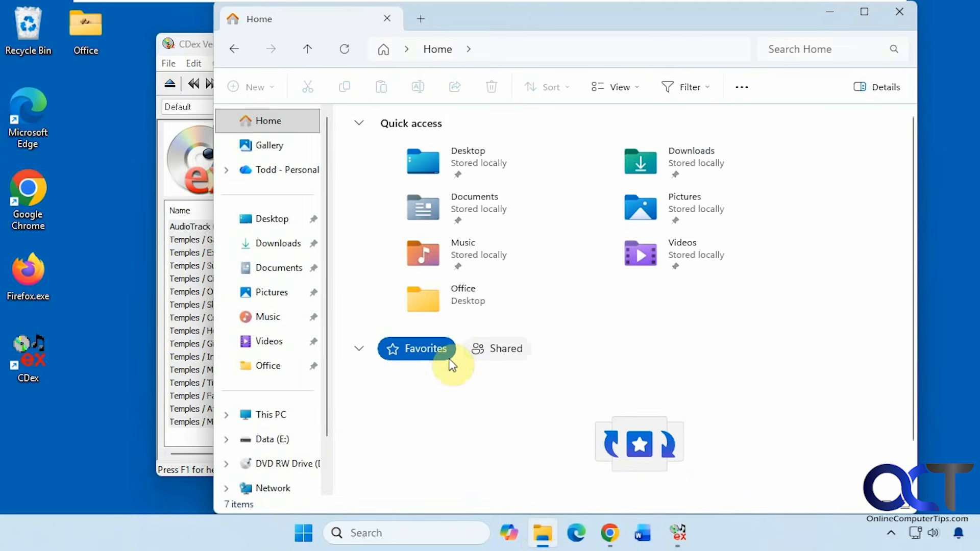
{"action": "left_click", "coordinate": [320, 309]}
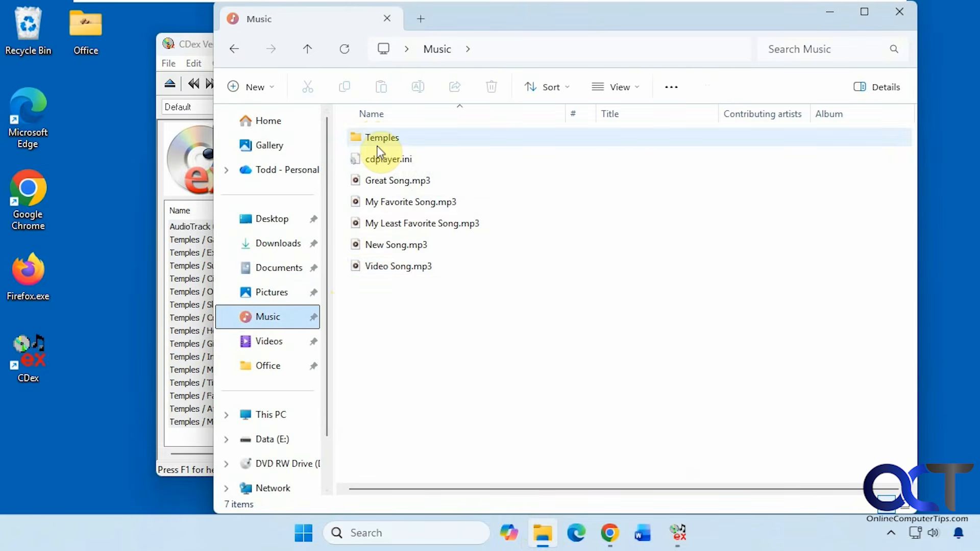
{"action": "double_click", "coordinate": [381, 136]}
{"action": "double_click", "coordinate": [380, 137]}
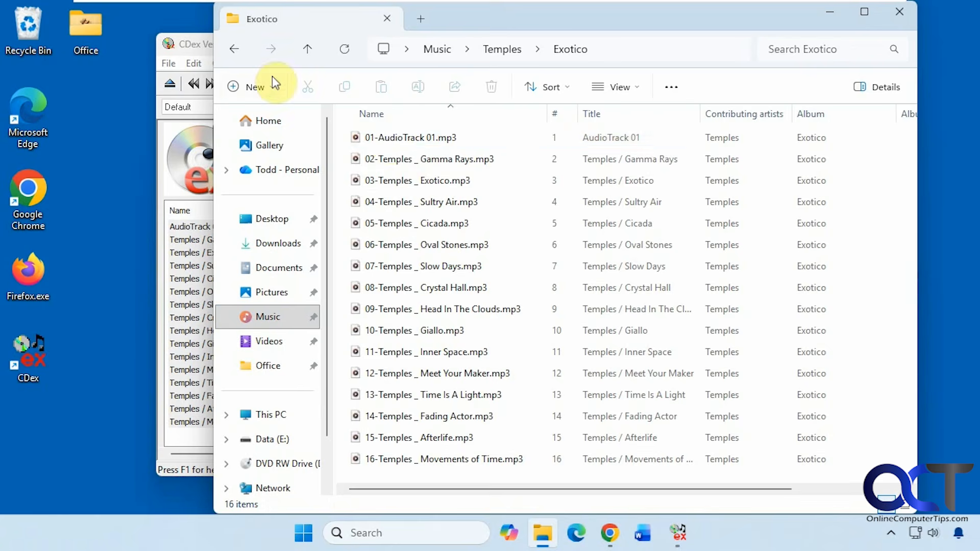
{"action": "left_click", "coordinate": [233, 51]}
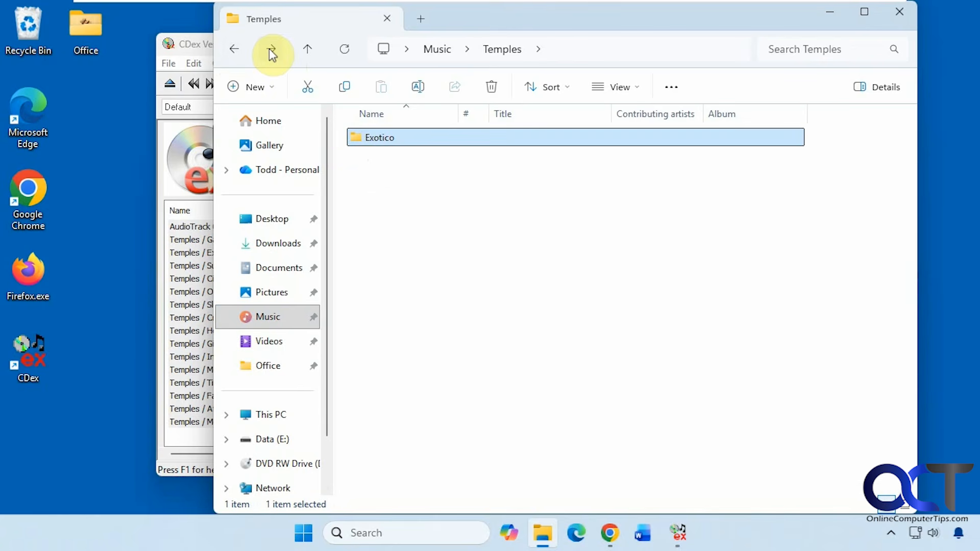
{"action": "left_click", "coordinate": [270, 52]}
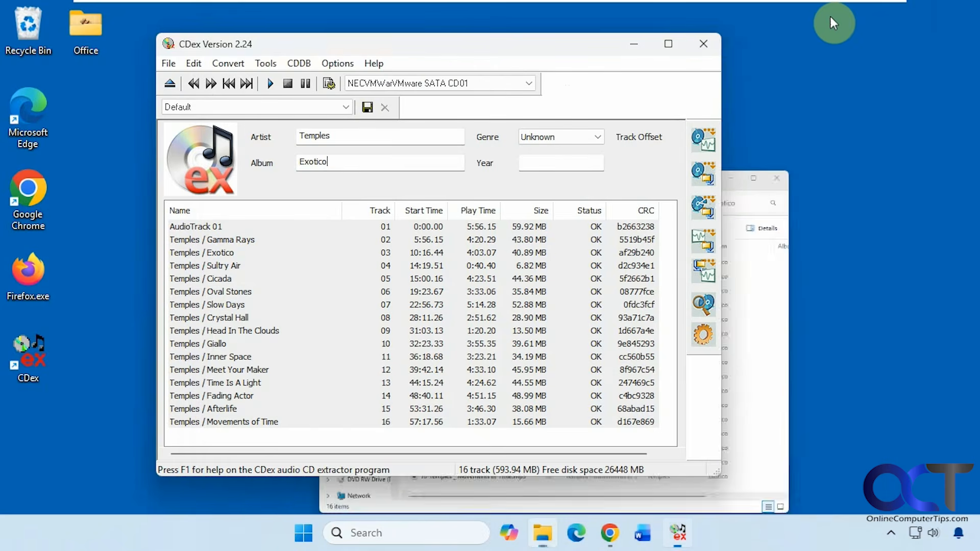
{"action": "left_click", "coordinate": [830, 13]}
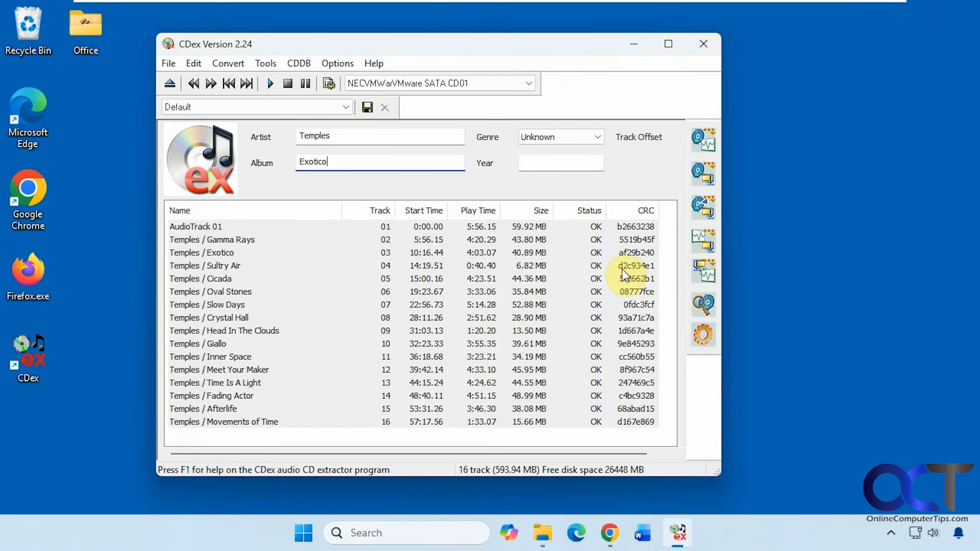